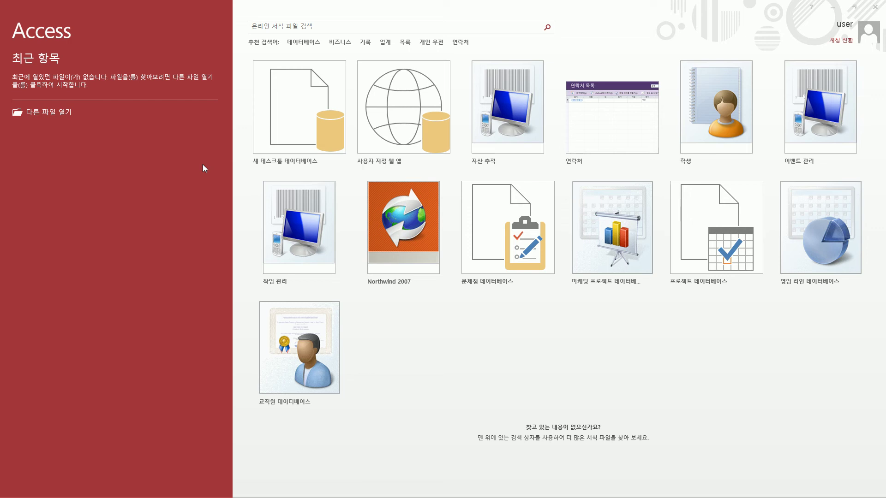
- Open the database file 3과목2장-1.accdb from the 3과목 folder
left_click(61, 112)
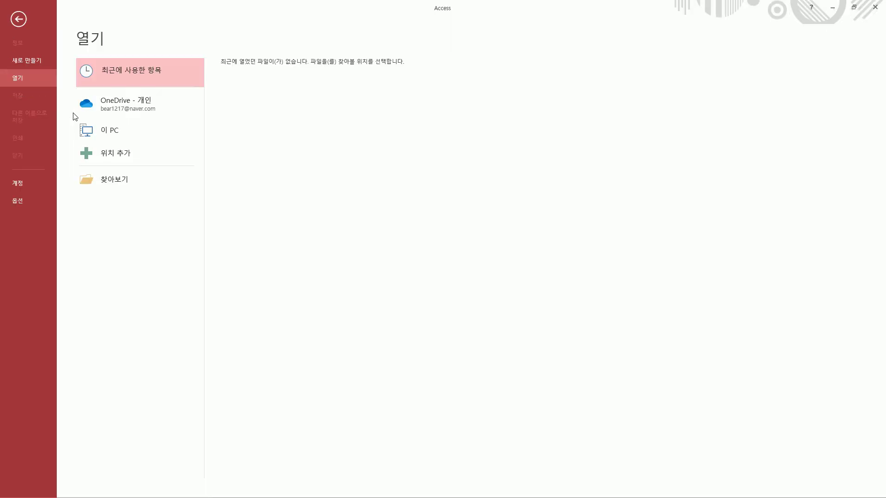
left_click(118, 178)
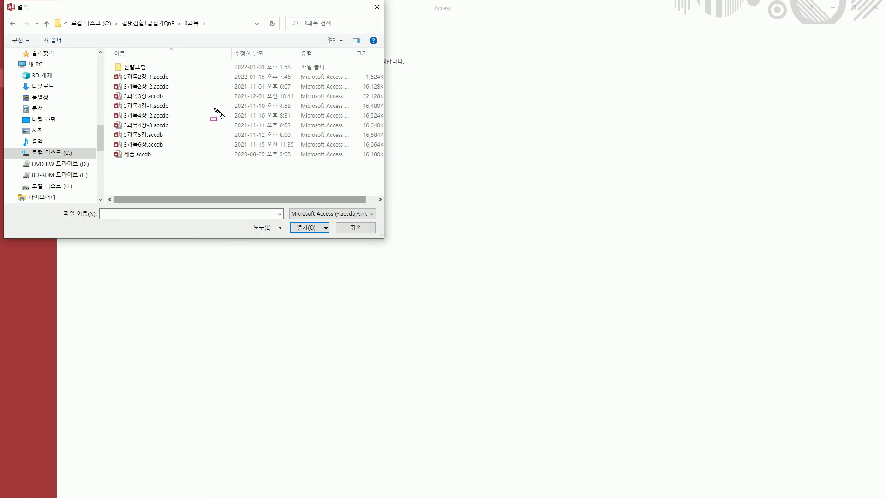
mouse_move(5, 1)
left_mouse_down()
mouse_move(289, 203)
mouse_move(383, 241)
left_mouse_up()
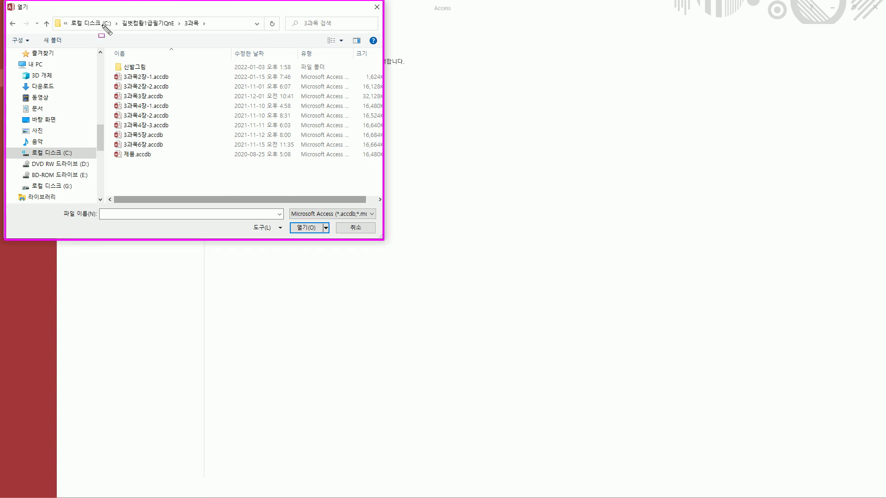
left_click_drag(69, 29, 173, 29)
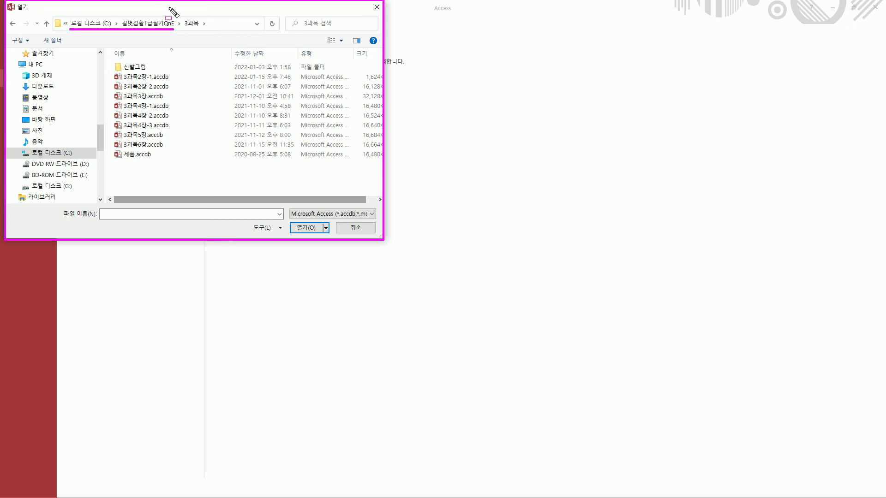
left_click_drag(179, 14, 201, 32)
left_click_drag(110, 56, 185, 166)
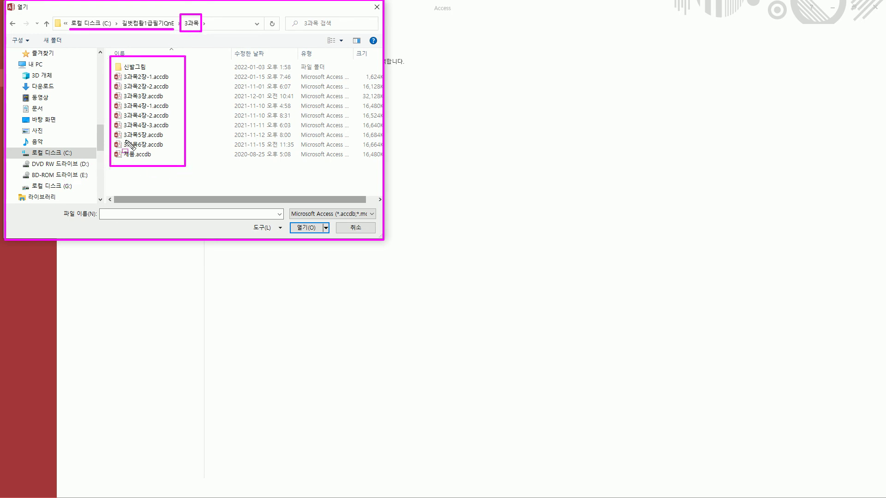
left_click_drag(120, 70, 169, 81)
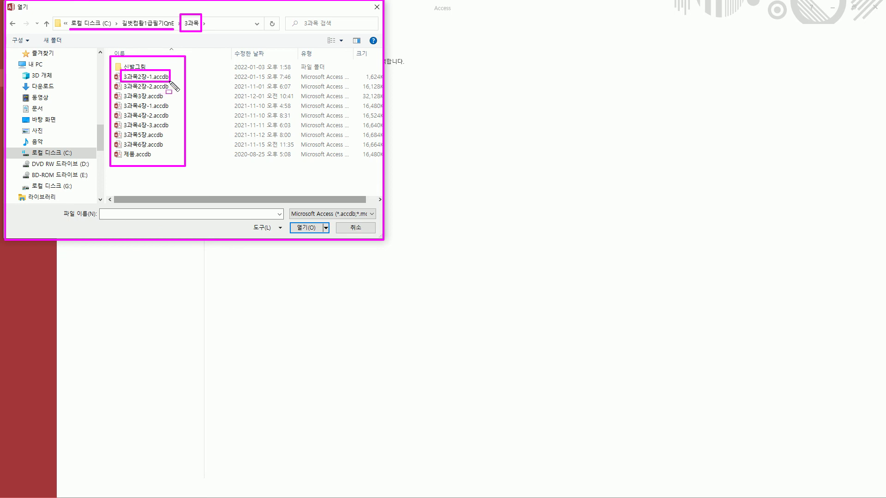
key("Escape")
left_click(166, 78)
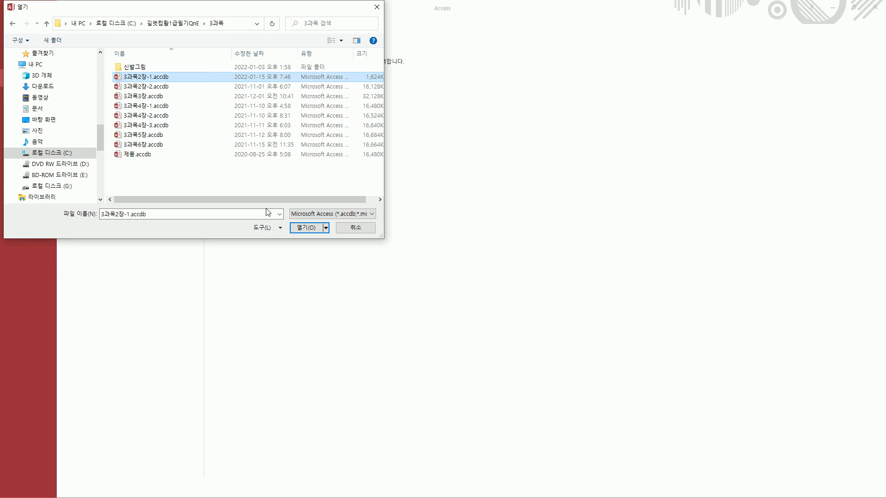
left_click(304, 229)
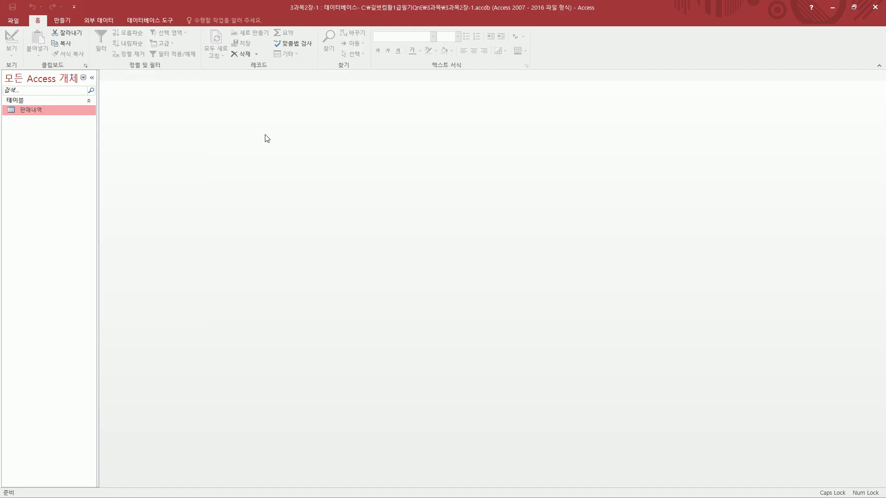
- Open the 판매내역 table and go to the 거래처명 field of the new record
left_click_drag(9, 109, 51, 105)
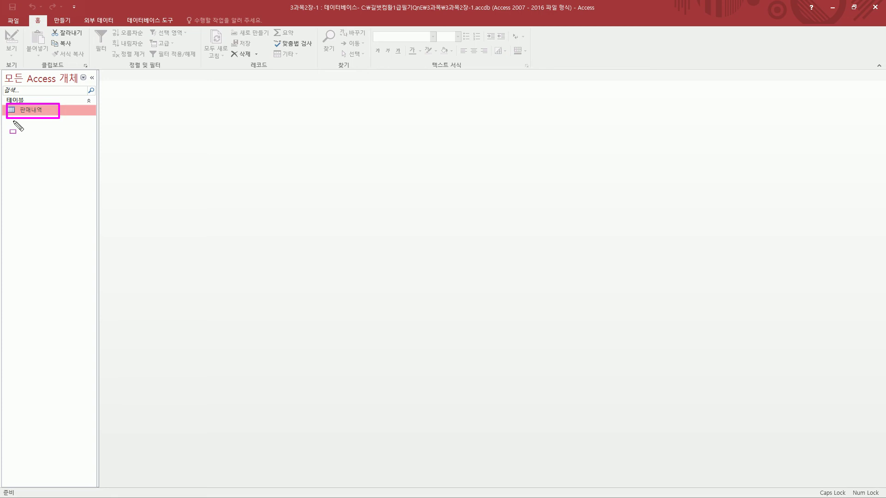
key("Escape")
double_click(41, 110)
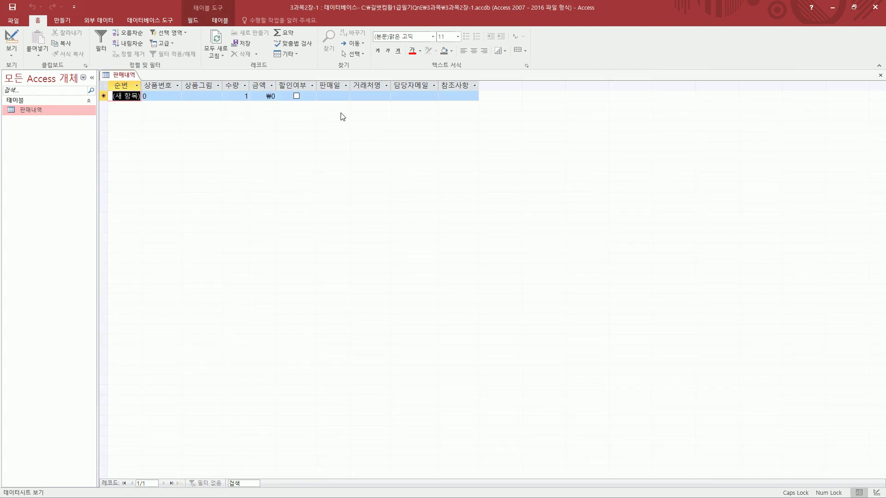
left_click(378, 96)
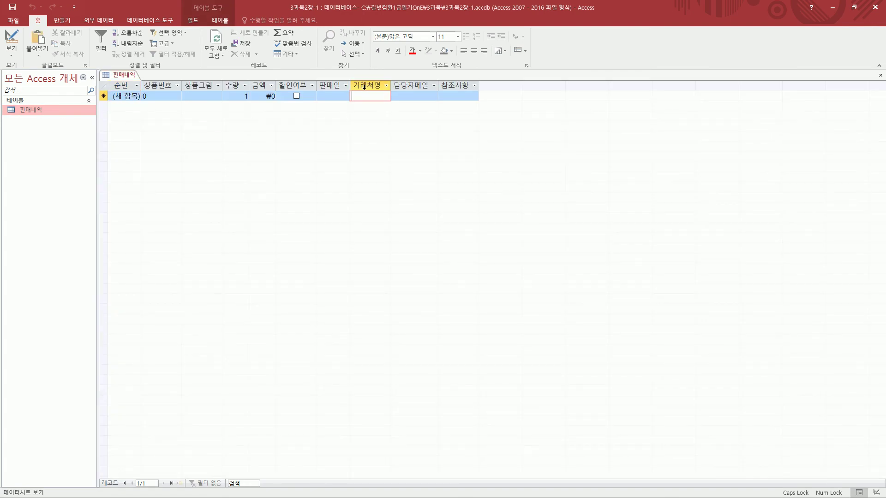
left_click_drag(350, 78, 391, 105)
key("Escape")
left_click(381, 96)
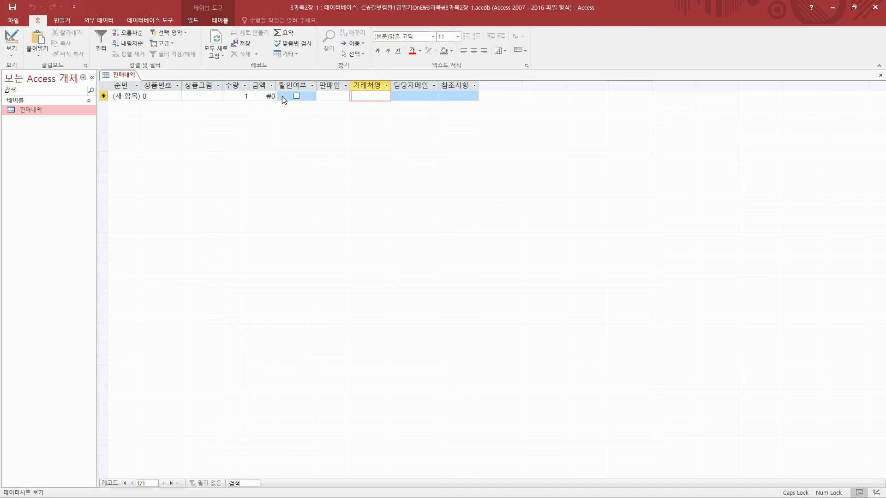
left_click(12, 55)
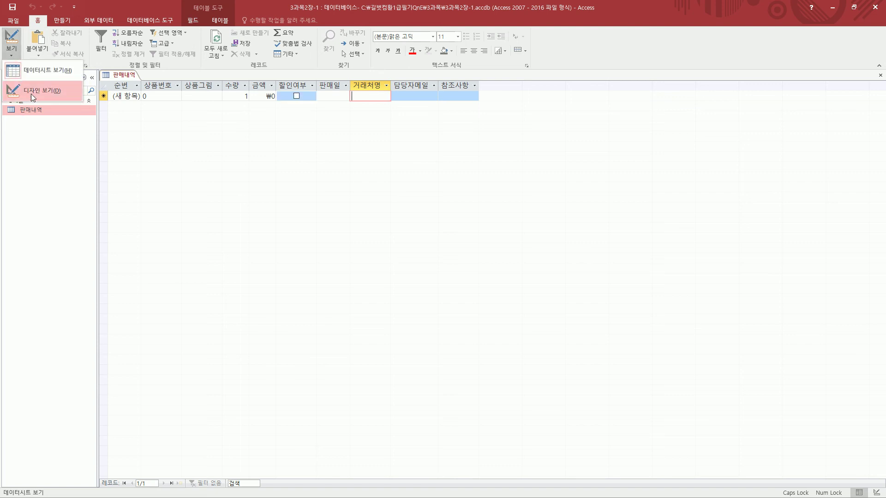
left_click(381, 99)
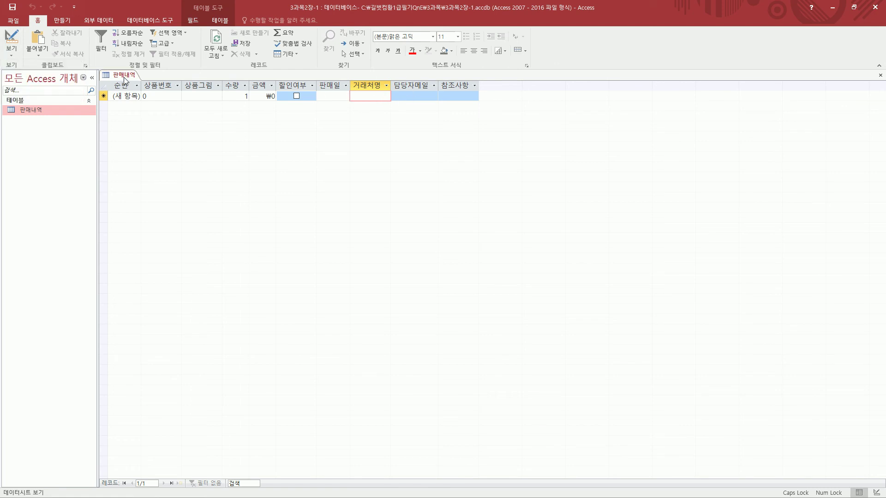
left_click_drag(100, 67, 142, 83)
right_click(131, 76)
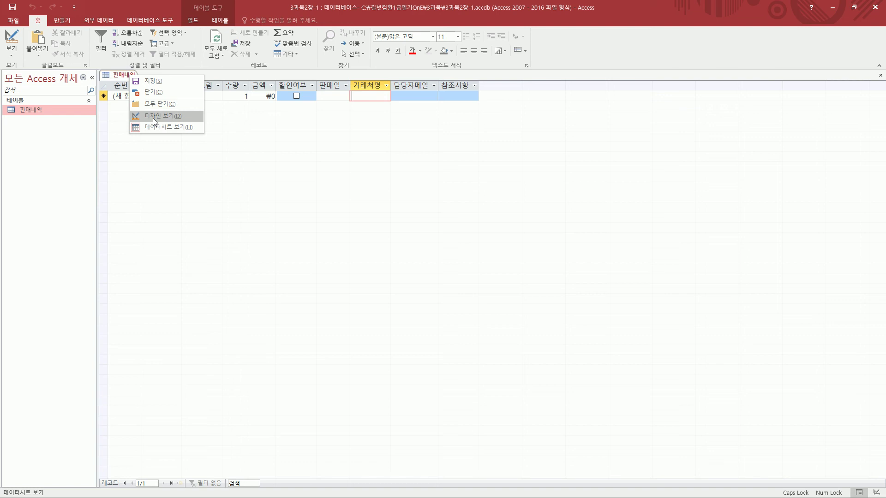
left_click(38, 130)
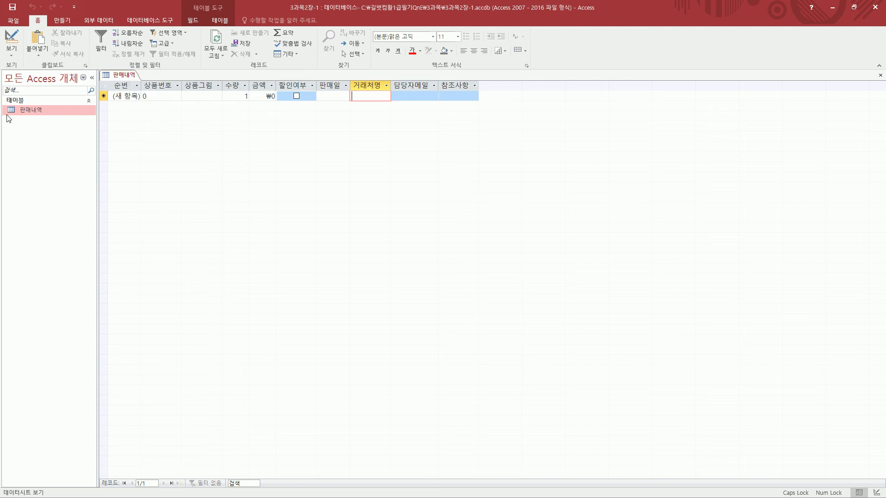
key("ctrl+alt+d")
left_click_drag(8, 104, 55, 118)
key("Escape")
right_click(42, 111)
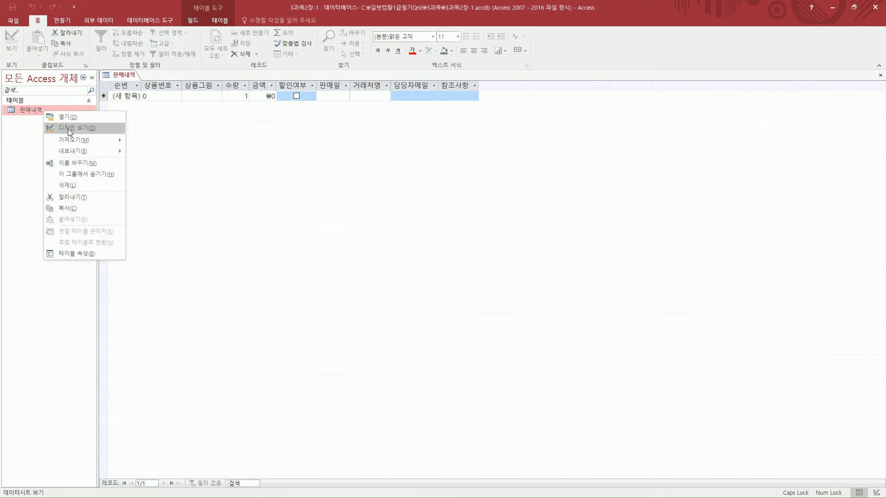
left_click(123, 76)
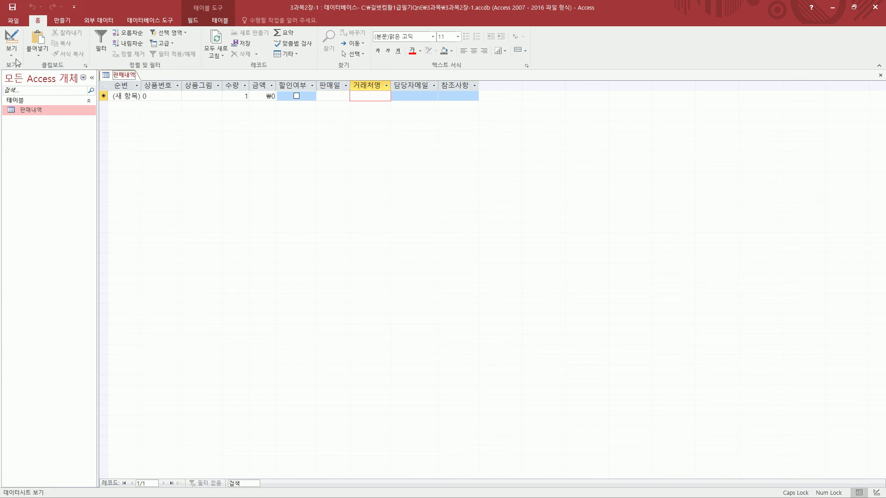
- Switch the 판매내역 table to Design View
mouse_move(29, 14)
left_mouse_down()
mouse_move(48, 28)
mouse_move(23, 69)
left_mouse_up()
left_click(16, 57)
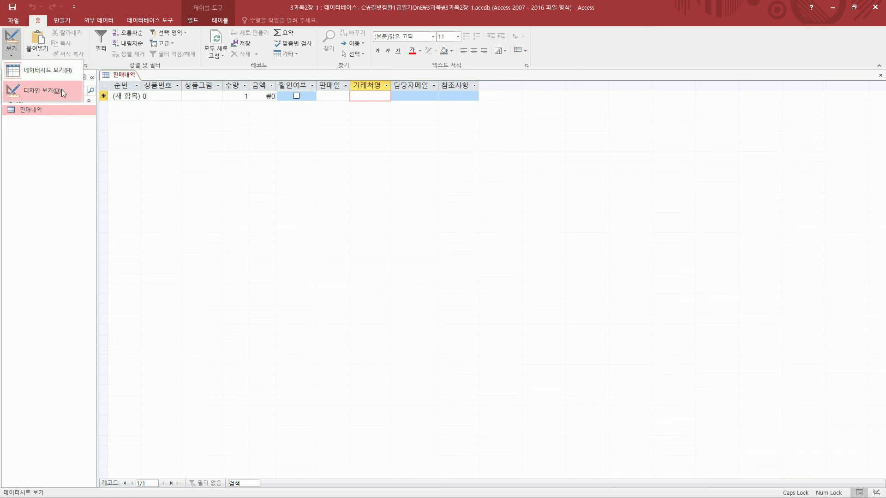
key("ctrl+shift+d")
left_click_drag(104, 75, 108, 91)
left_click_drag(172, 102, 512, 109)
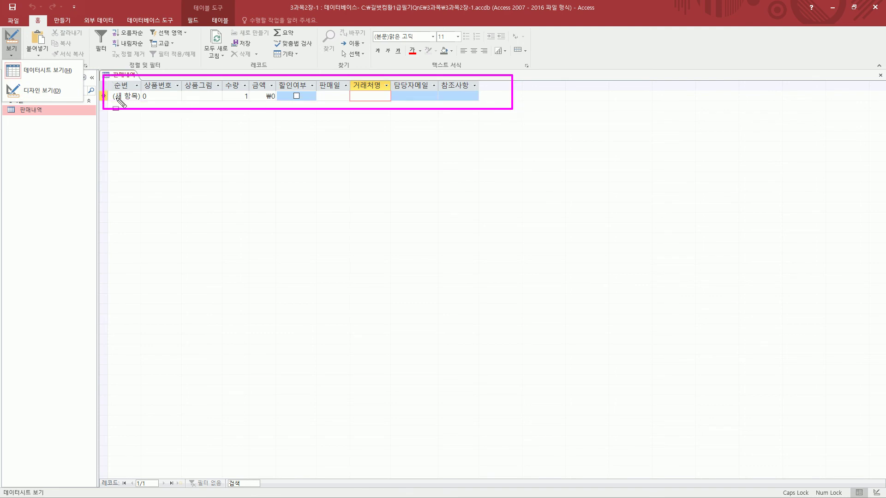
left_click_drag(18, 59, 83, 84)
key("Escape")
left_click(12, 55)
left_click(12, 55)
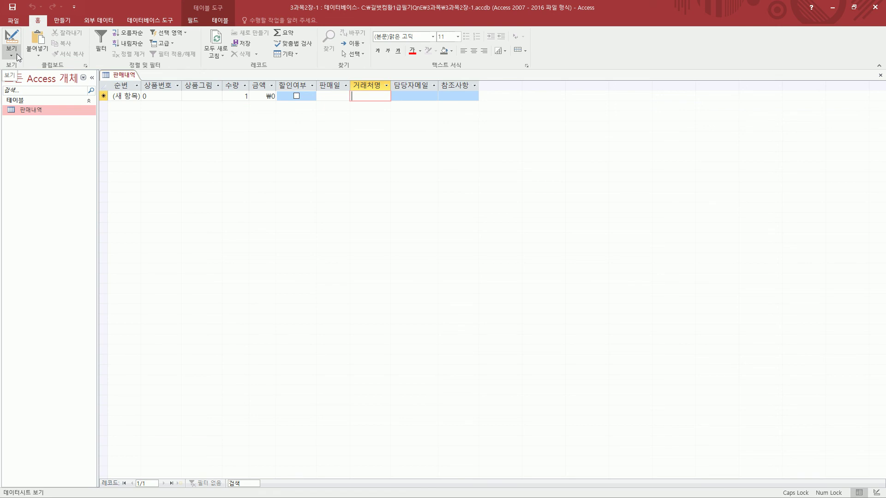
left_click(11, 55)
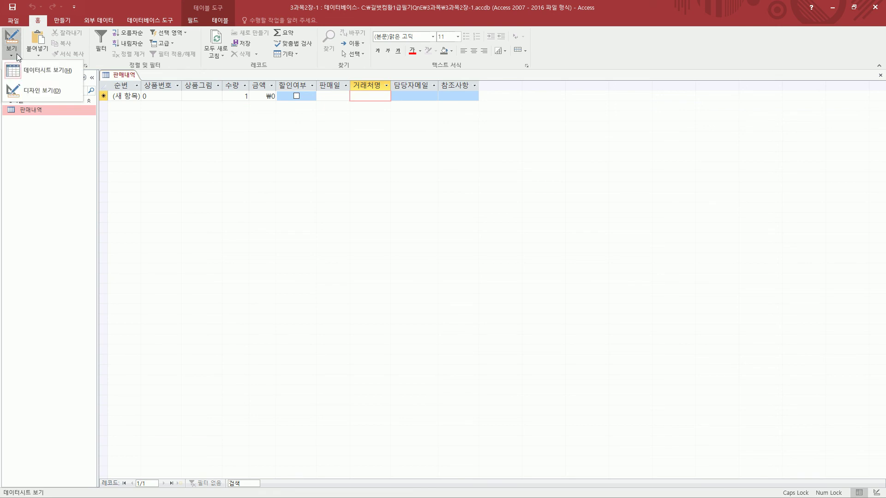
left_click(39, 94)
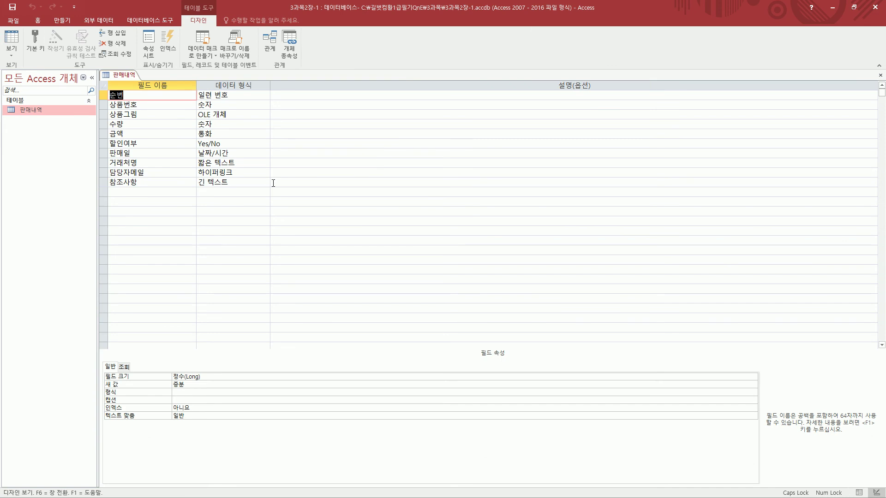
- Start the Lookup Wizard for the 거래처명 field's data type and choose to enter the desired values manually
left_click(143, 163)
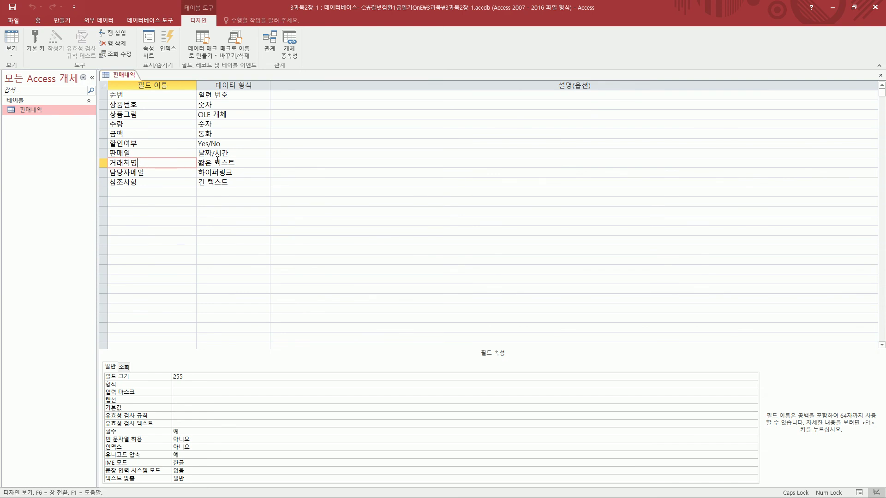
left_click(217, 162)
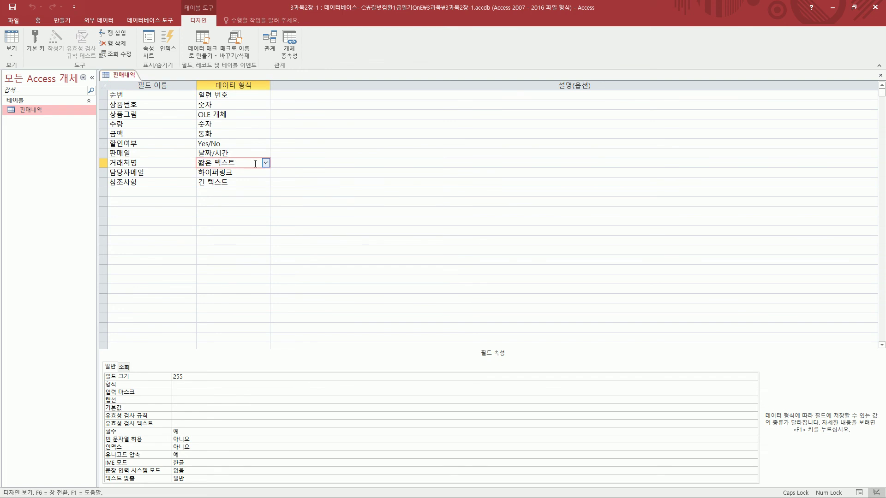
left_click(266, 164)
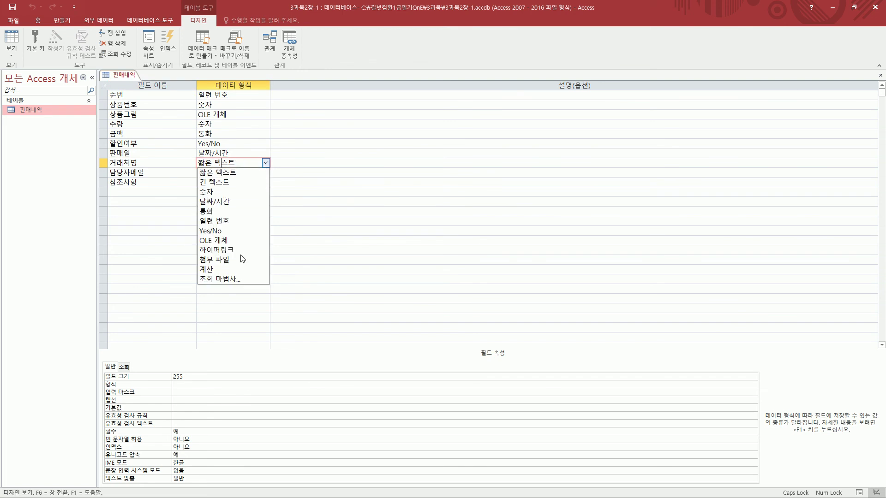
left_click(228, 279)
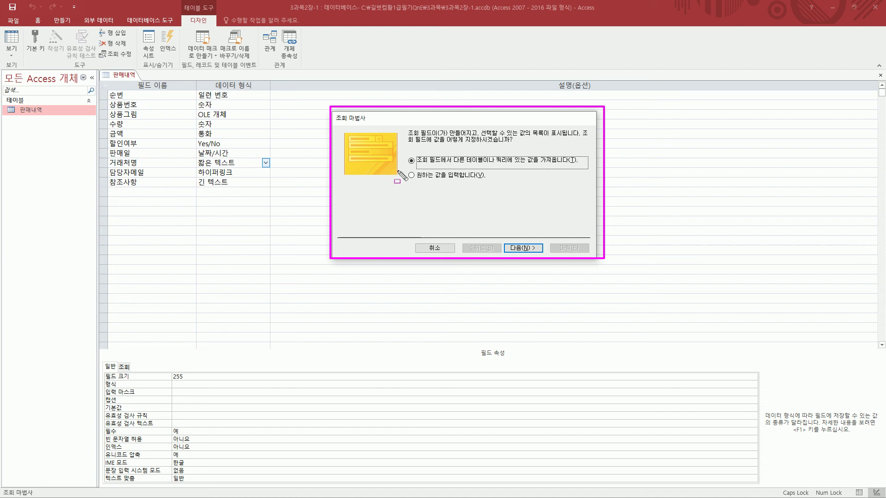
left_click_drag(405, 167, 485, 179)
key("Escape")
left_click(425, 176)
left_click(523, 247)
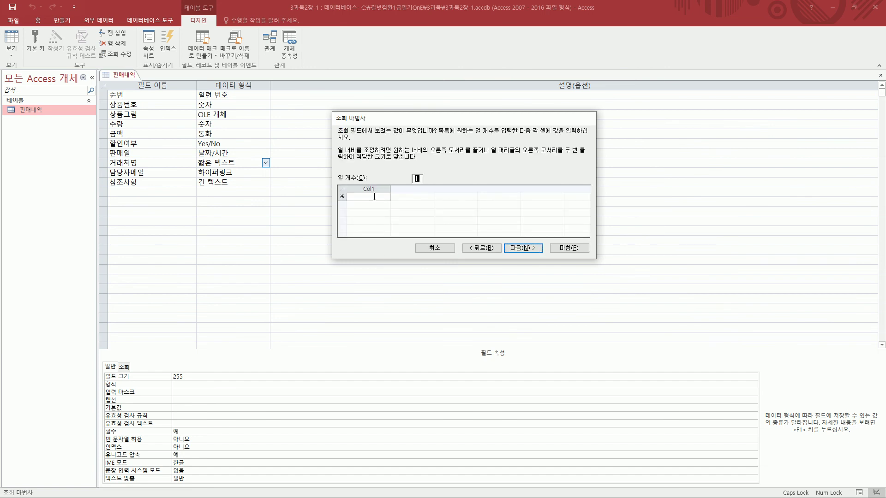
- Enter 가남, 개성, 동아후로킹 and 리치 as the first four lookup values in Col1
key("ctrl+shift+d")
left_click_drag(361, 183, 391, 198)
key("Escape")
left_click(357, 196)
key("ctrl+shift+d")
left_click_drag(410, 173, 430, 185)
left_click_drag(353, 198, 389, 197)
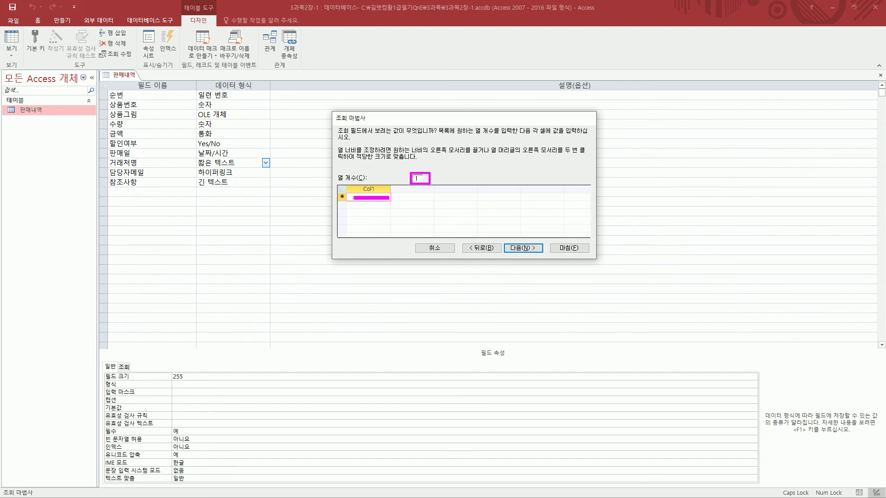
key("Escape")
type("가나")
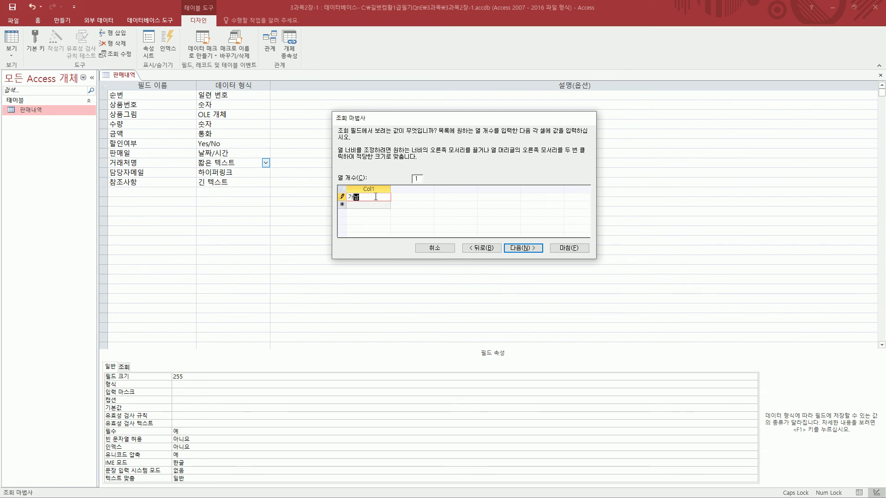
key("Return")
type("개성")
key("Return")
type("동아")
type("후로킹")
key("Return")
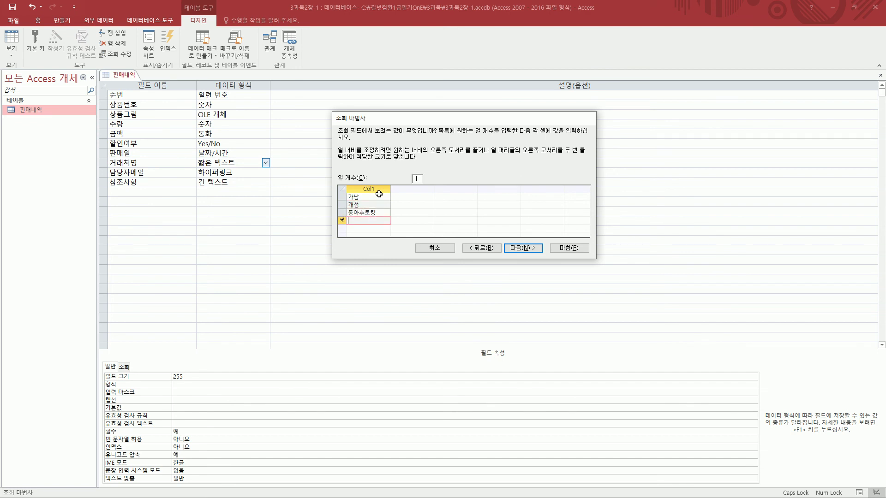
type("리치")
key("Return")
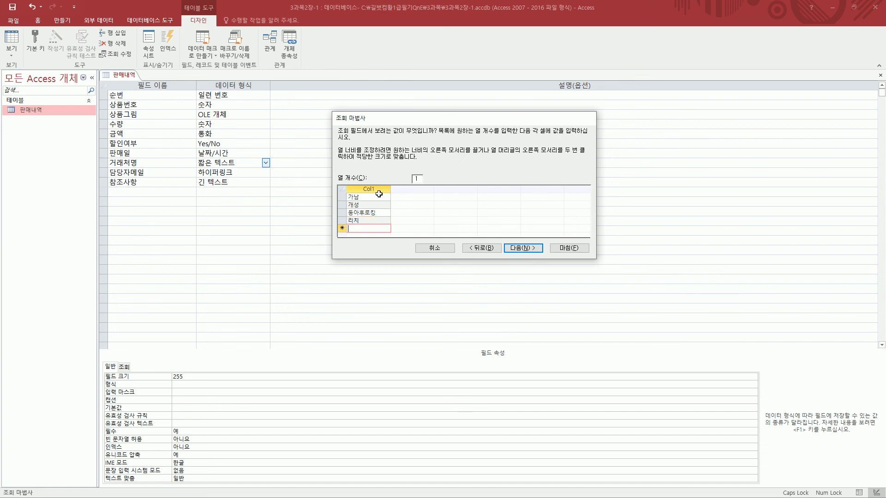
- Add 멀티클럽, 명승 and 상아 as the next lookup values in Col1
type("미")
type("티클럽")
key("Return")
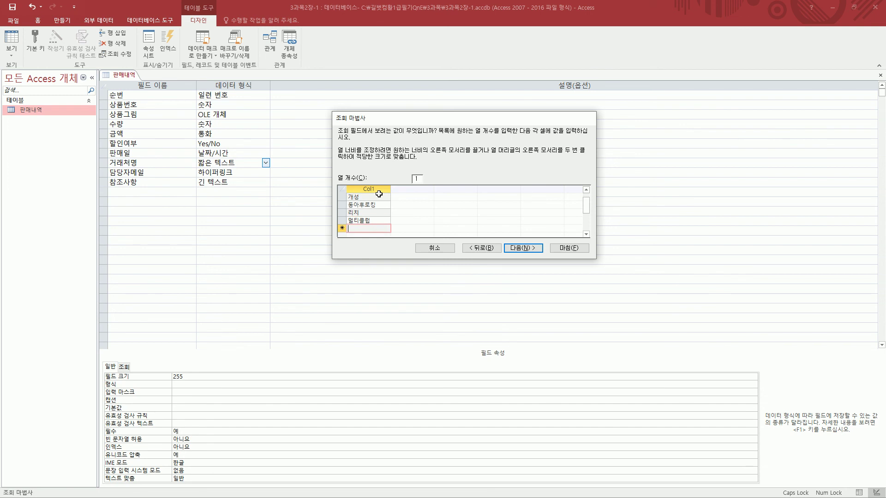
type("명스")
key("Return")
type("상아")
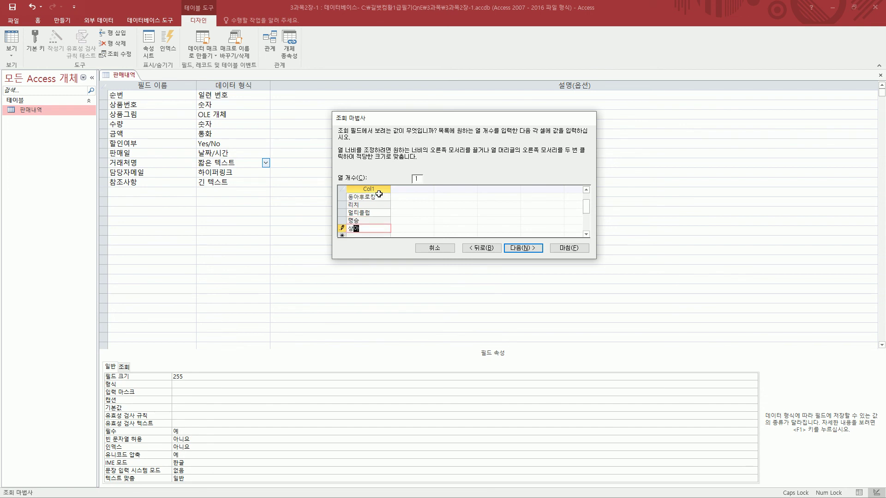
key("Return")
- Continue the Col1 value list with 시공테크, 시네 and 아이캔21
type("ㅅ")
type("공테크")
key("Return")
key("Return")
type("아이캐")
type("21")
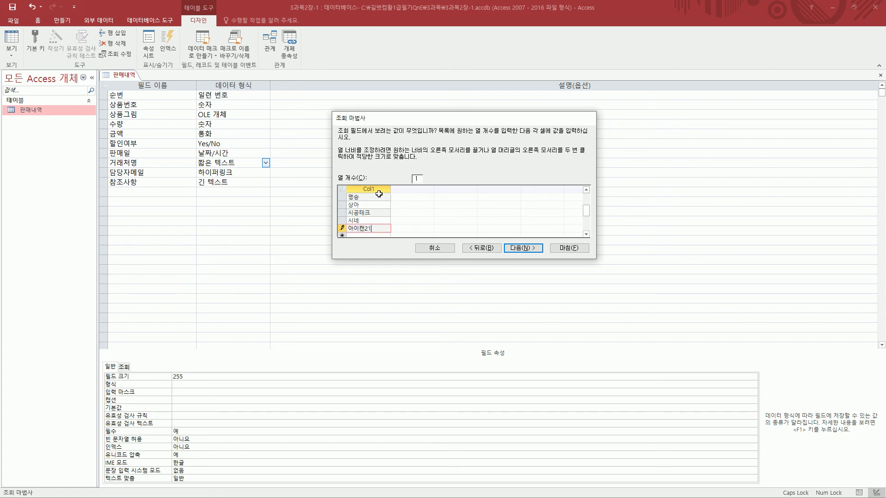
key("Return")
- Complete the Col1 value list with 웅전, 재호상사, 코닉스, 텔로윈 and 한울
type("웅저")
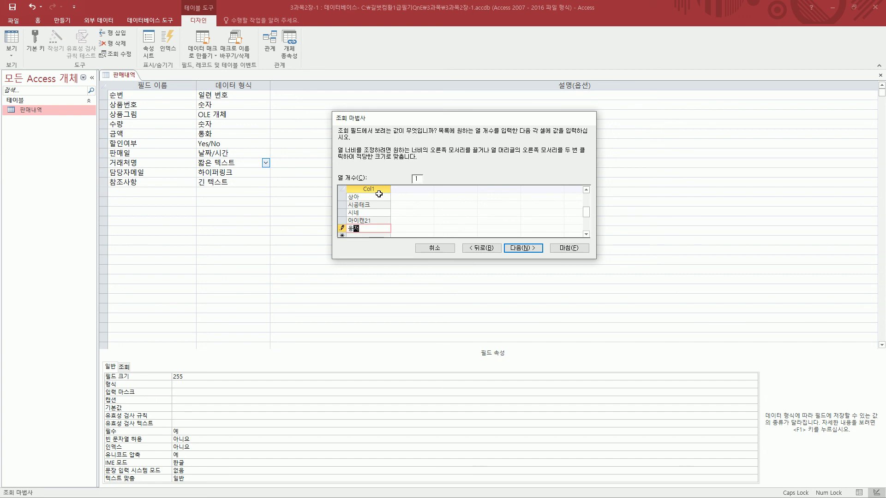
key("Return")
type("재호상사")
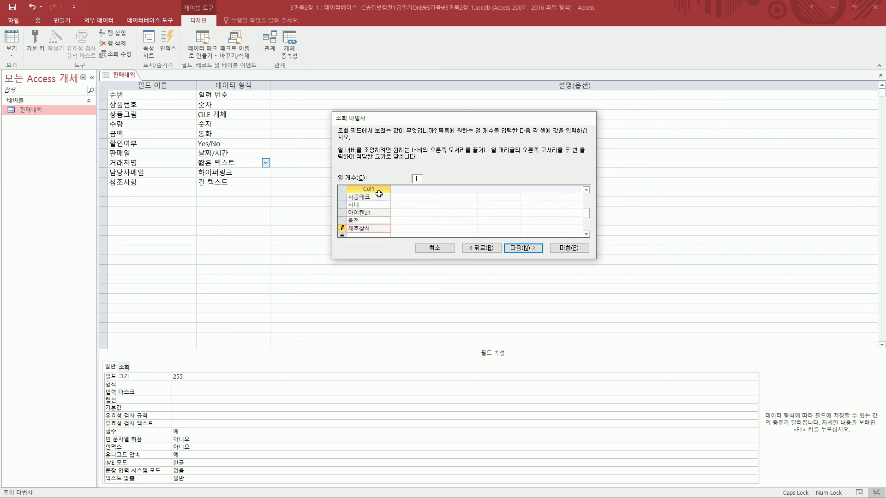
key("Return")
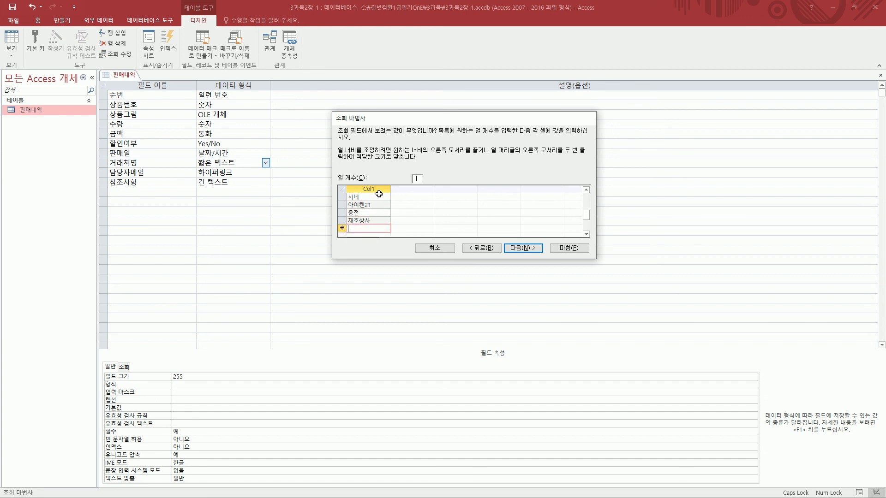
type("ㅋㅗ닉스")
key("Return")
type("텔")
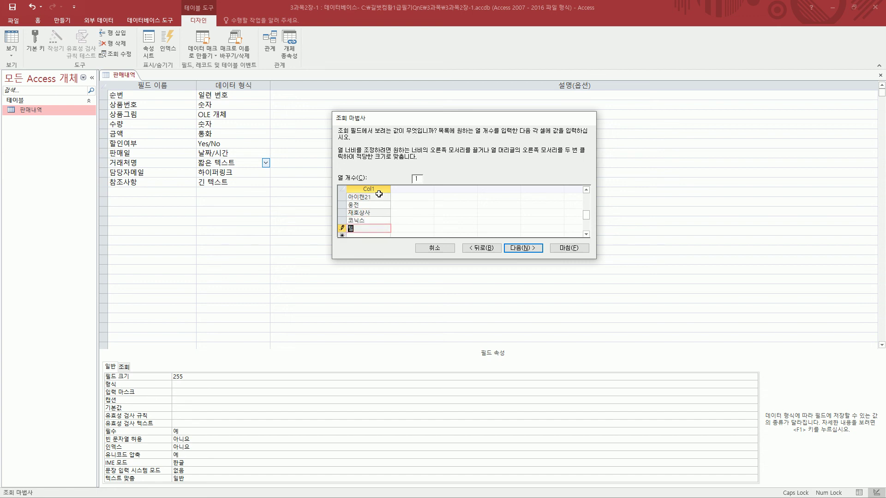
type("ㅗ위")
key("Return")
type("한글")
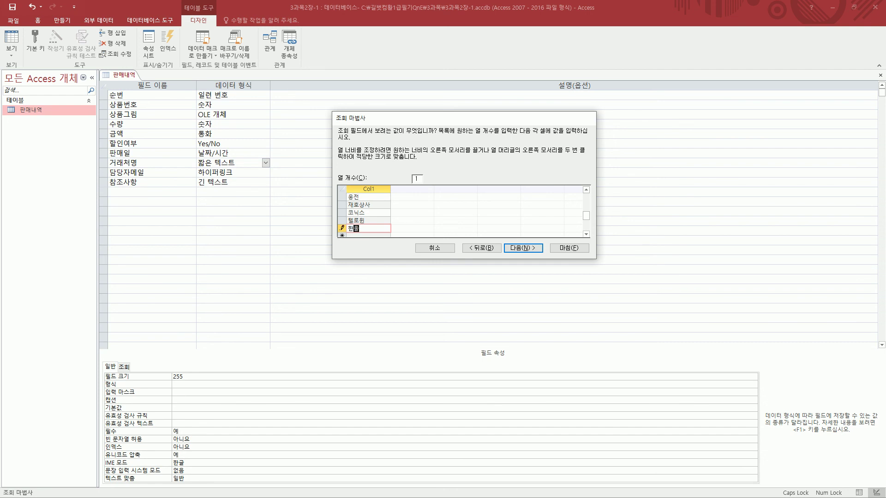
- Finish the Lookup Wizard, keeping the default label 거래처명 and leaving 열거 대상 제한 and 여러 값 허용 off
left_click(522, 248)
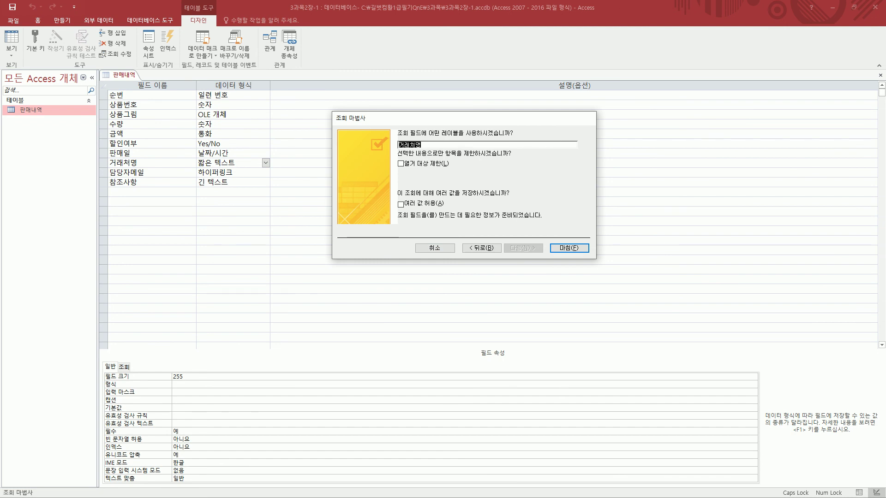
left_click(429, 146)
left_click(565, 251)
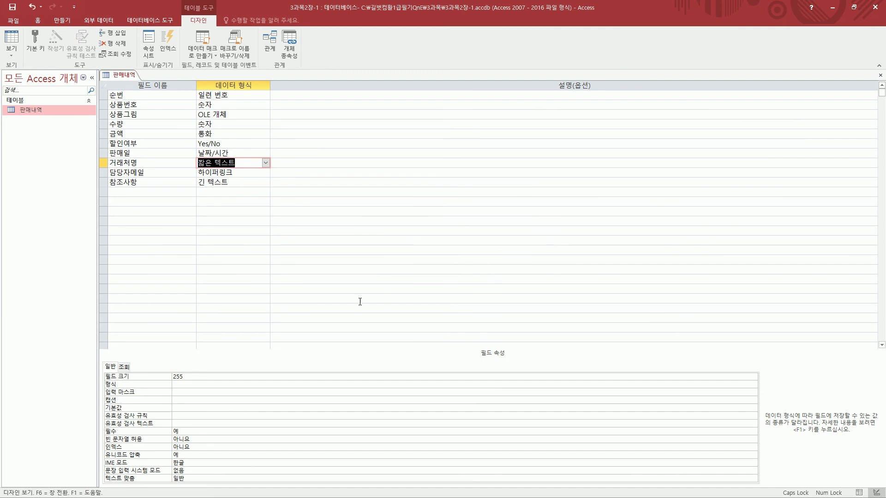
- Examine the 거래처명 field's lookup properties, including the display control, row source type, row source and column count
left_click_drag(100, 359, 208, 384)
left_click(125, 367)
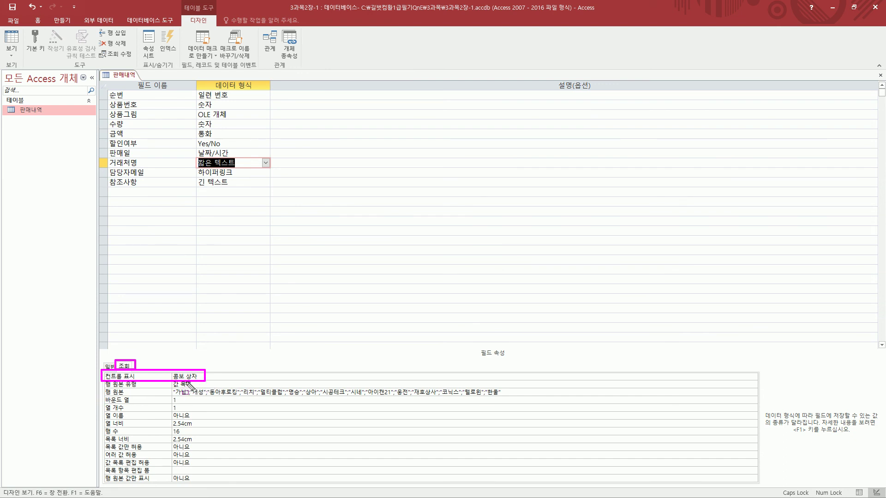
mouse_move(175, 382)
left_mouse_down()
mouse_move(353, 398)
mouse_move(526, 398)
mouse_move(521, 388)
left_mouse_up()
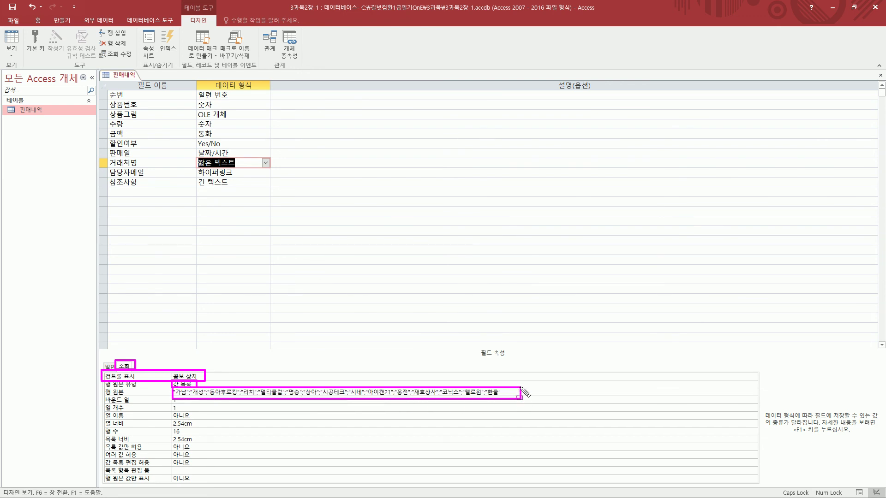
left_click_drag(521, 388, 521, 387)
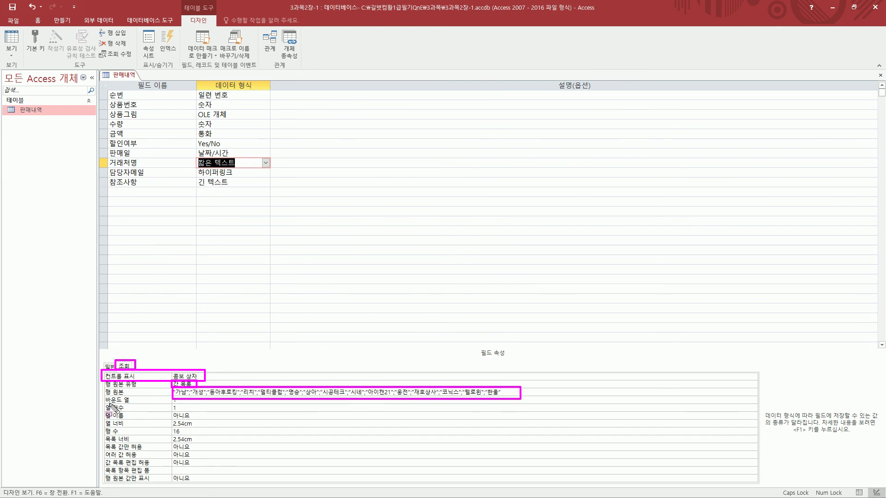
mouse_move(103, 405)
left_mouse_down()
mouse_move(203, 420)
mouse_move(200, 412)
left_mouse_up()
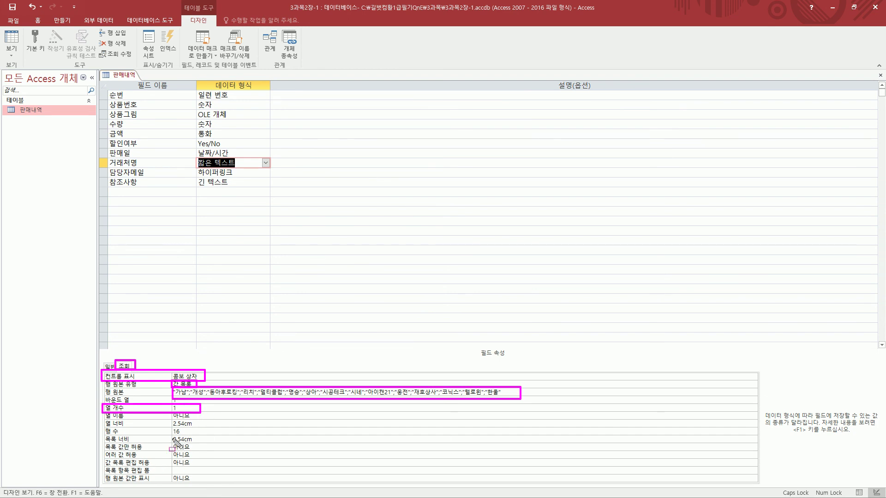
key("Escape")
left_click(154, 399)
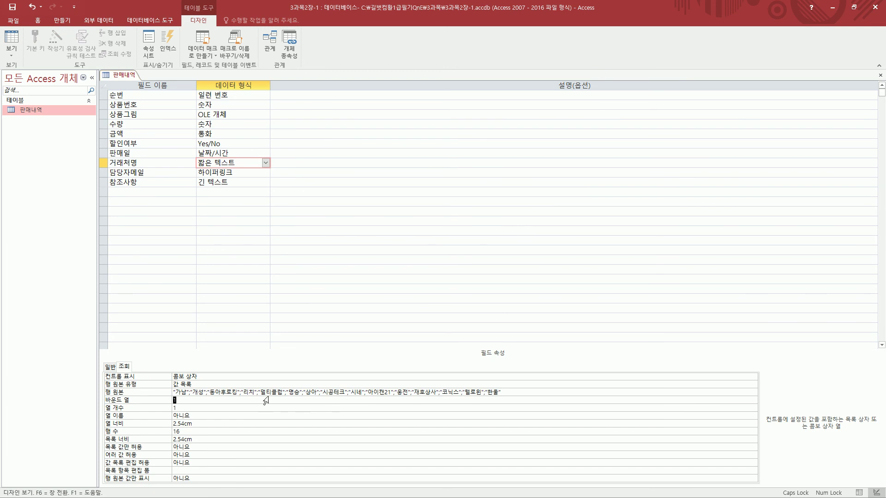
left_click(197, 414)
left_click(224, 392)
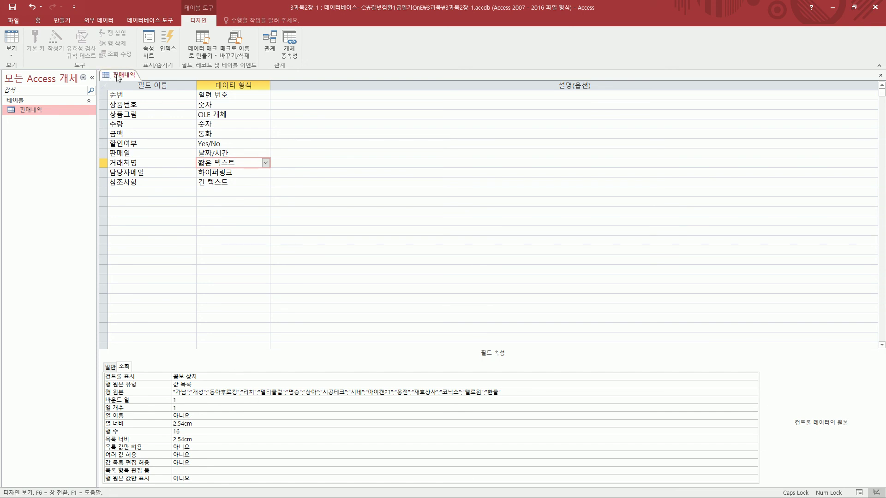
key("ctrl+shift+d")
left_click_drag(6, 104, 56, 121)
key("Escape")
right_click(45, 113)
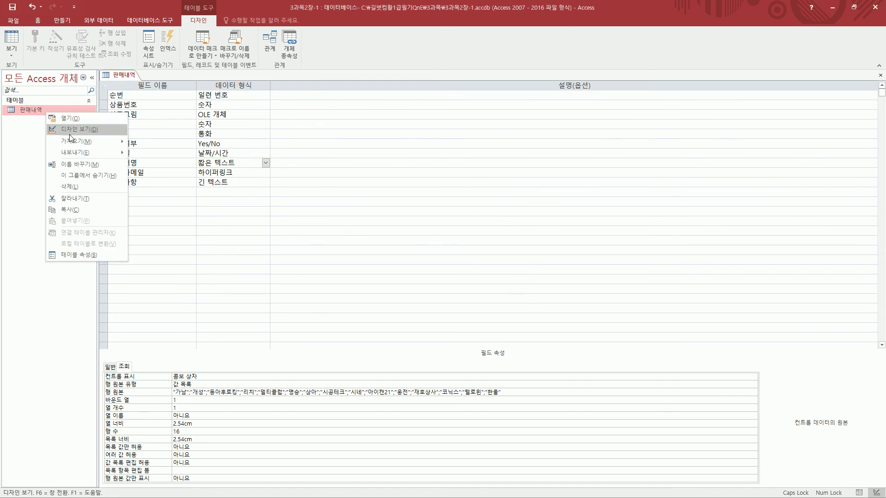
left_click(124, 77)
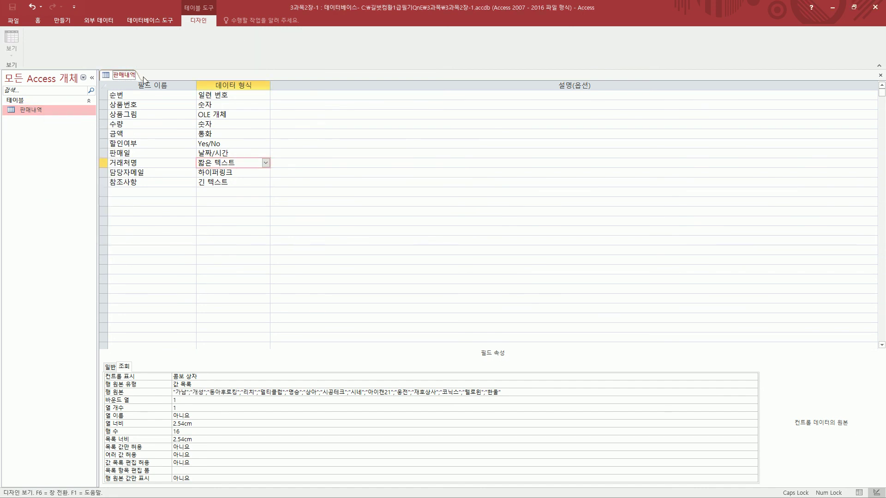
key("ctrl+2")
left_click_drag(106, 71, 137, 82)
key("Escape")
right_click(132, 79)
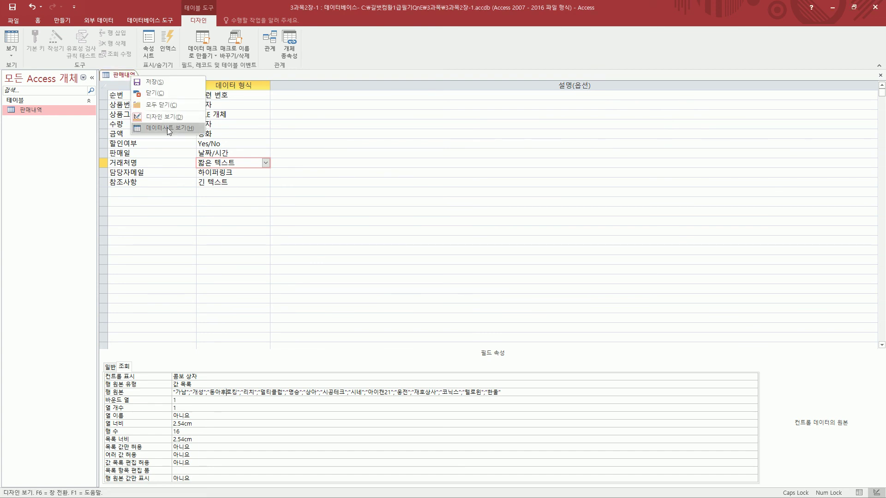
key("Escape")
- Switch the 판매내역 table to Datasheet View, saving the table's design changes
left_click(13, 55)
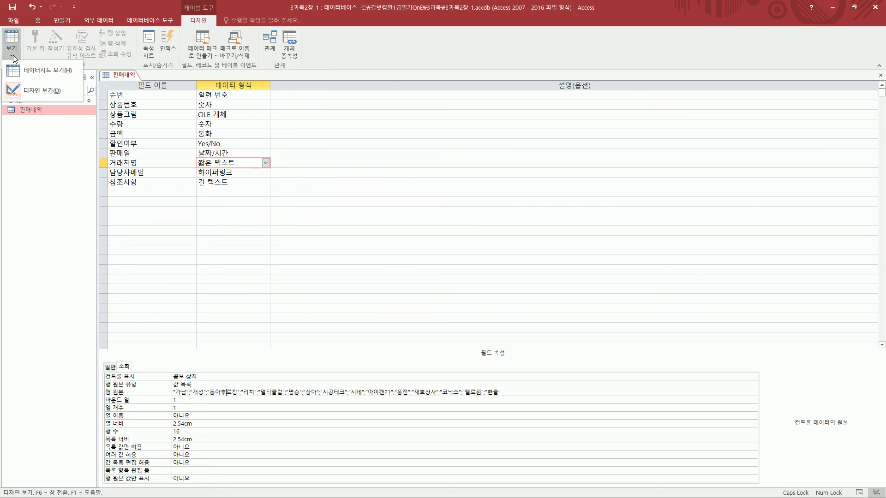
left_click(60, 70)
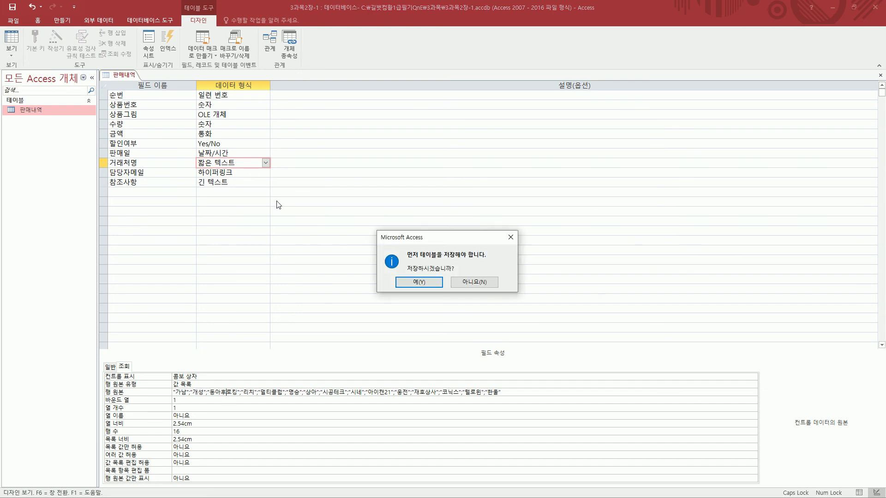
mouse_move(400, 246)
left_mouse_down()
mouse_move(498, 301)
mouse_move(514, 297)
left_mouse_up()
key("Escape")
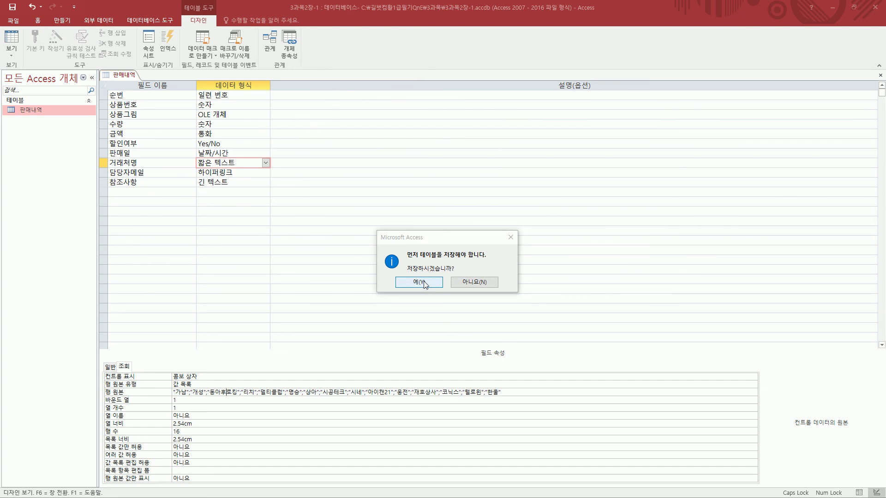
left_click(419, 283)
- Open the 거래처명 drop-down list in the new record and check the client names it offers
left_click(374, 99)
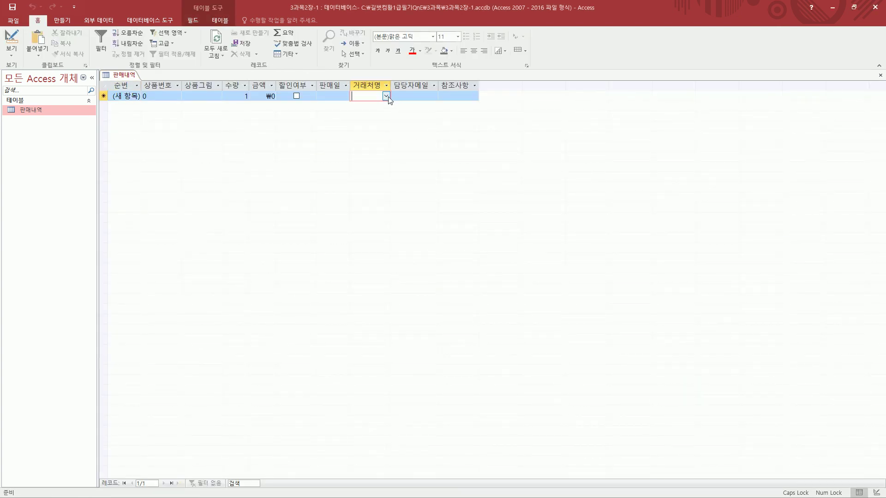
left_click(386, 97)
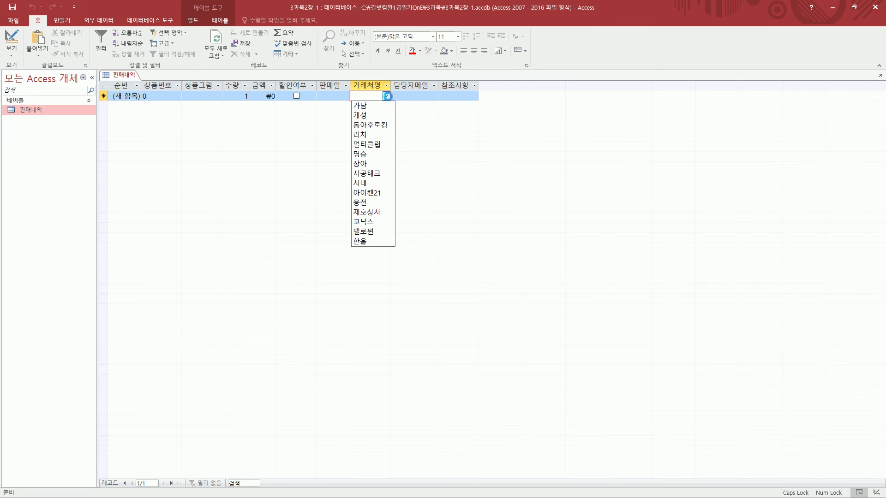
left_click_drag(350, 102, 393, 251)
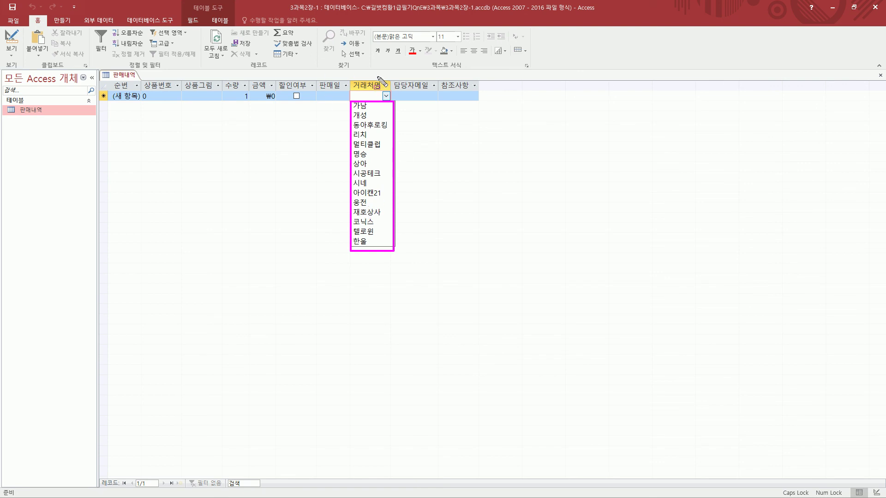
key("Escape")
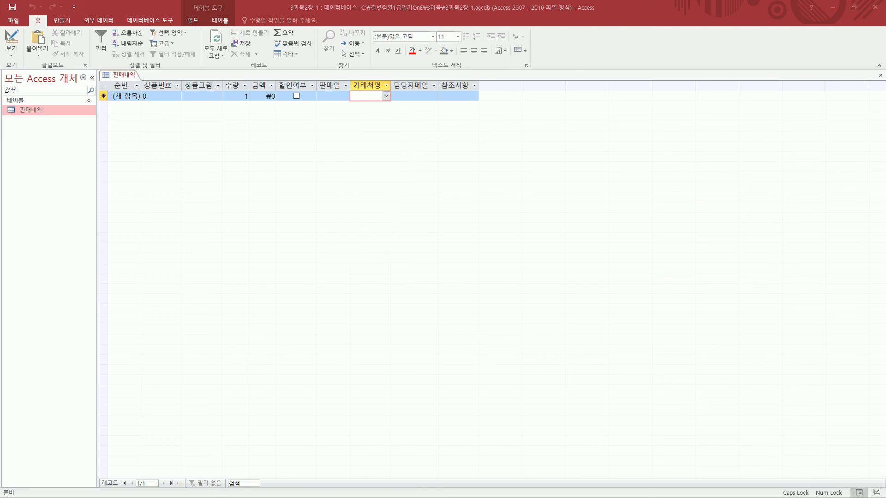